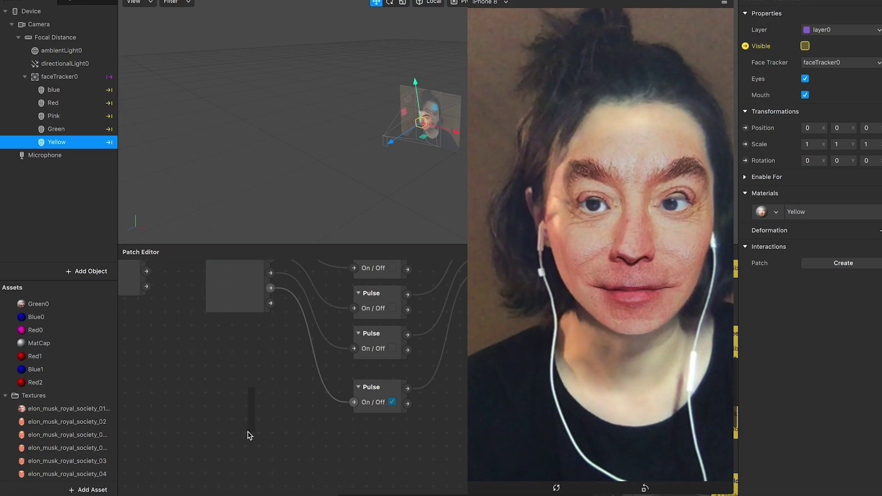
- Bring Head Rotation into view and inspect the elon_musk_royal_society_01 texture (1024 x 1024, 970.27 kB)
scroll(247, 432, "up", 3)
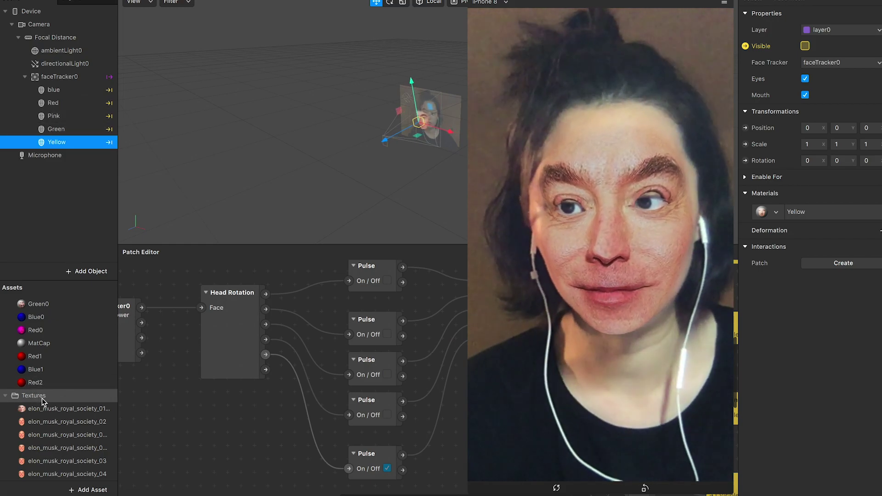
scroll(51, 376, "down", 5)
left_click(59, 325)
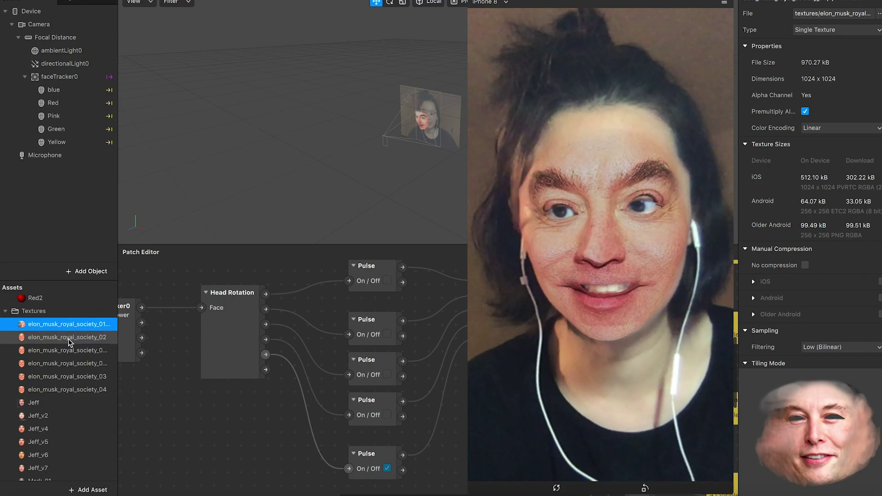
- Inspect the other Elon Musk face textures, starting with elon_musk_royal_society_02
left_click(69, 339)
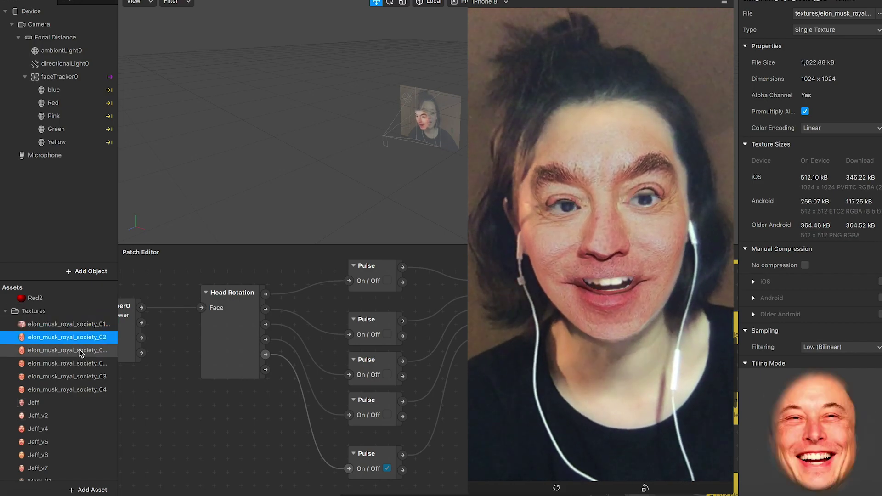
left_click(69, 351)
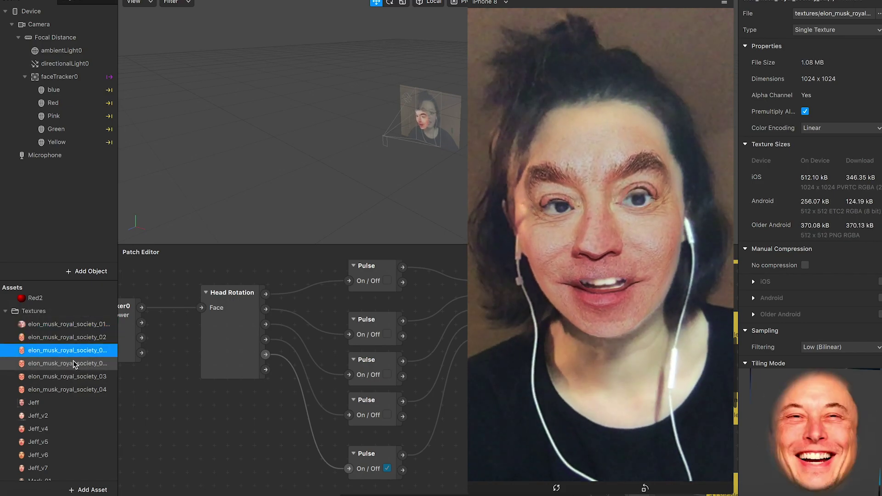
left_click(68, 363)
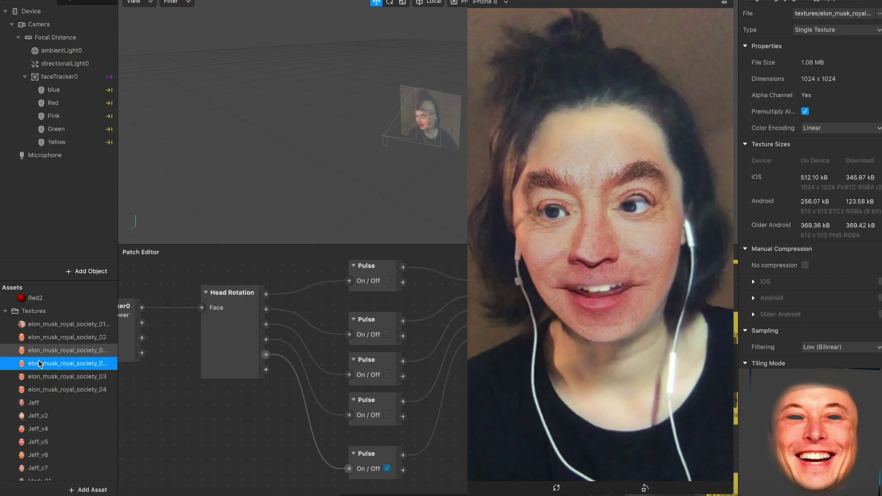
left_click(71, 389)
- Preview the Jeff face textures from Jeff_v2 through Jeff_v10
left_click(43, 416)
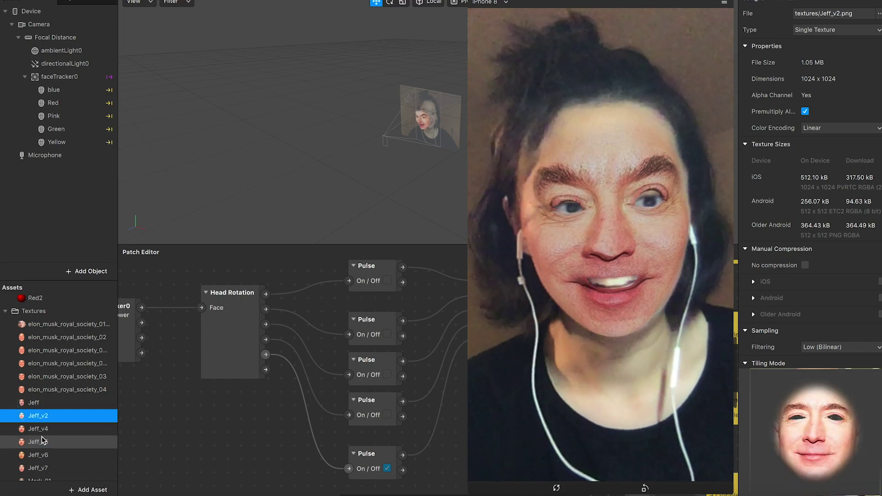
left_click(42, 441)
scroll(46, 452, "down", 3)
left_click(46, 451)
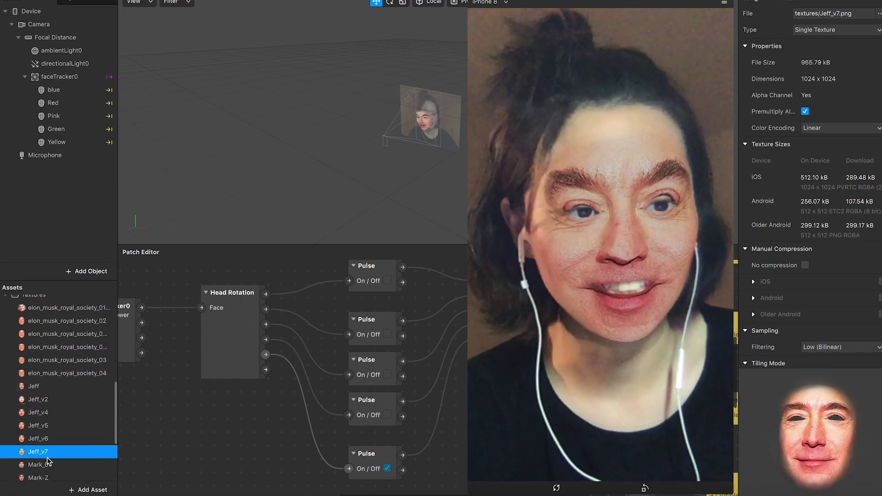
scroll(46, 452, "down", 3)
left_click(44, 452)
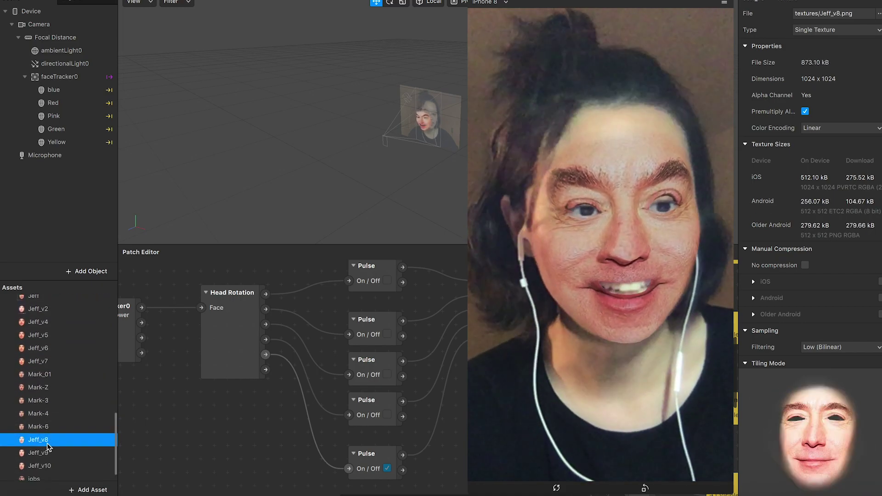
scroll(43, 450, "down", 1)
left_click(46, 448)
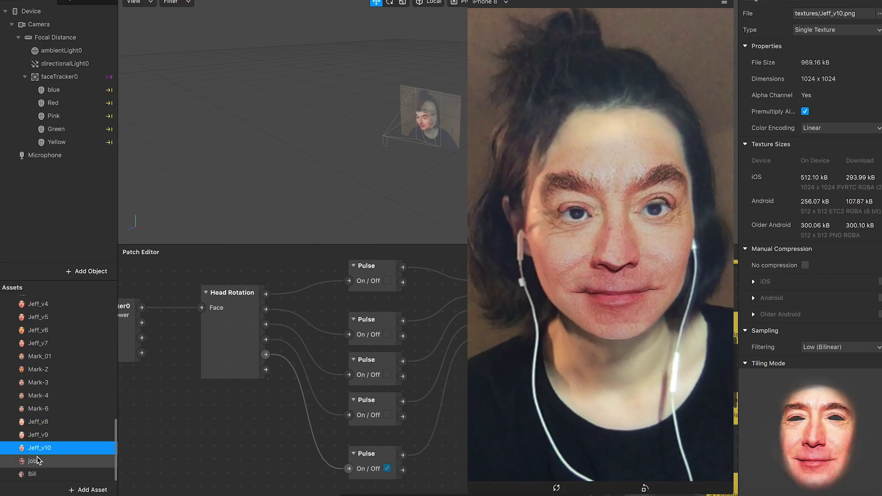
- Preview the Bill texture, then return to Jeff_v9 (1024 x 1024, 941.74 kB)
left_click(34, 477)
scroll(59, 453, "down", 1)
left_click(83, 419)
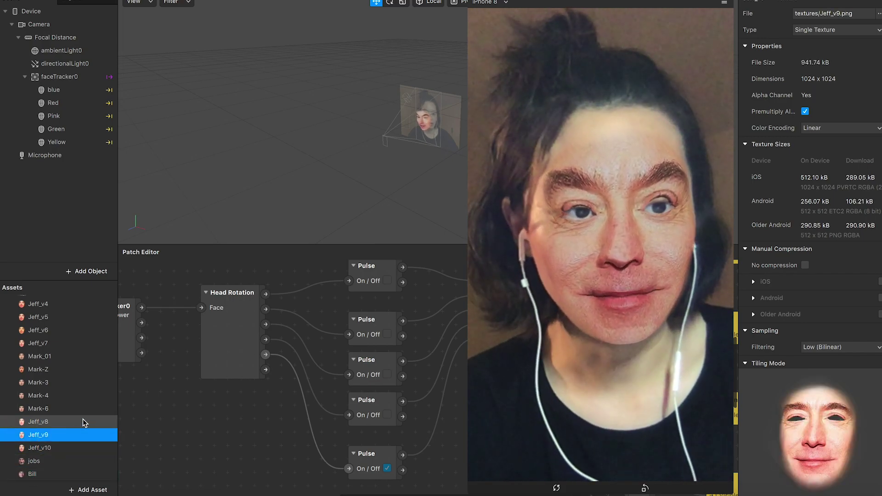
scroll(87, 411, "up", 15)
scroll(321, 266, "up", 5)
scroll(323, 246, "up", 1)
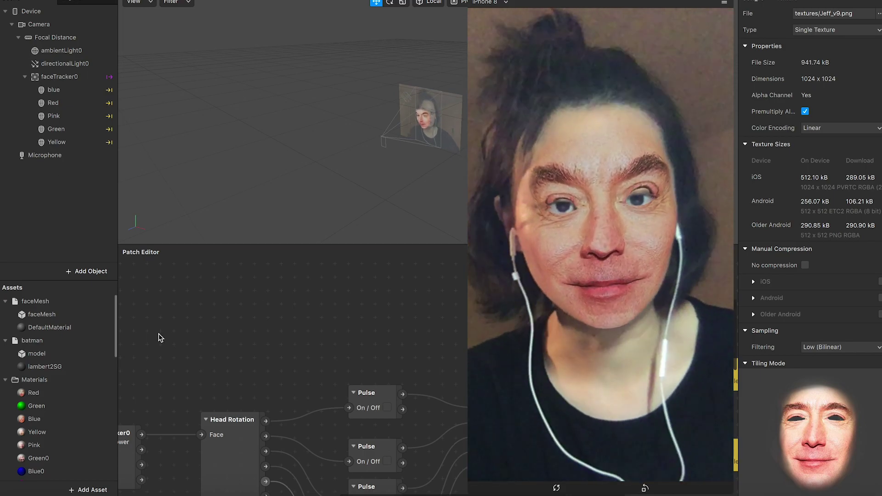
- Shrink the simulator preview to give the patch graph more room
scroll(159, 333, "down", 5)
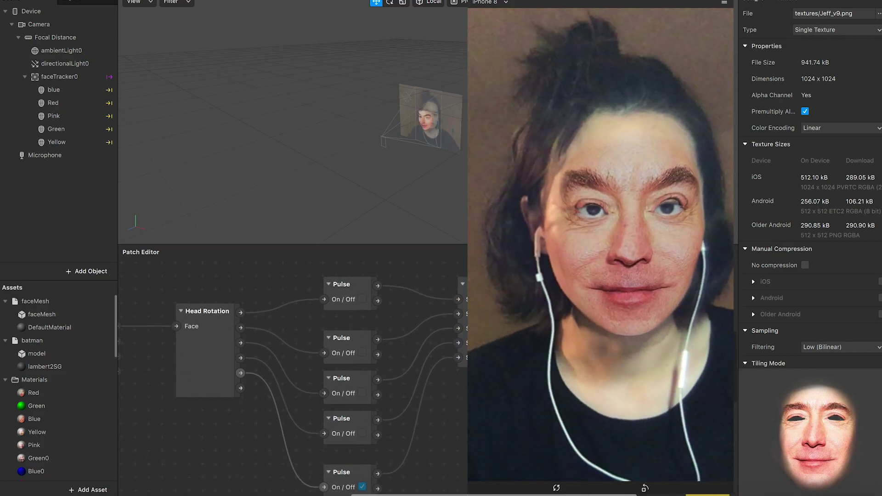
scroll(453, 489, "right", 2)
left_click_drag(470, 491, 674, 236)
scroll(434, 379, "left", 10)
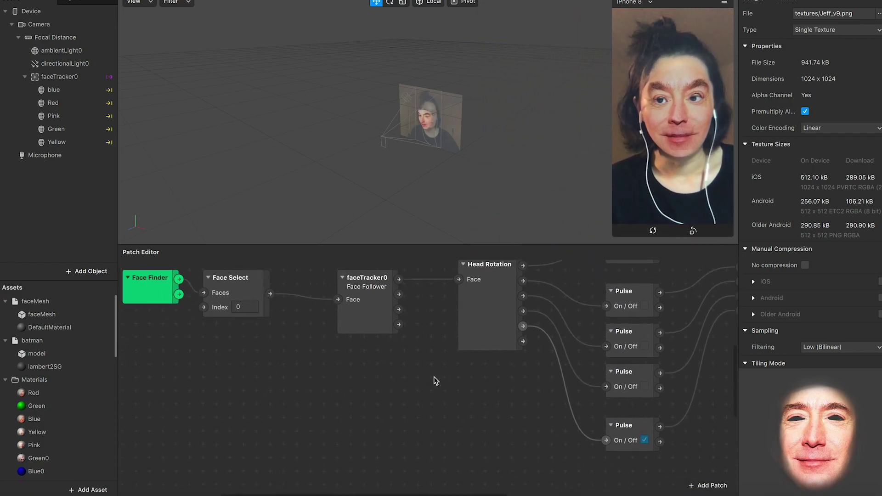
- Select the Face Finder patch, then show faceTracker0's properties tracking Face 1
left_click(202, 303)
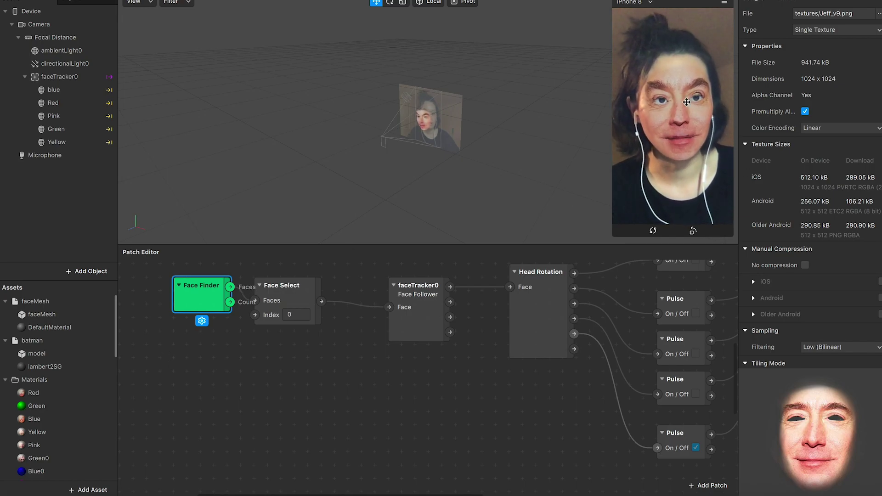
scroll(268, 312, "right", 2)
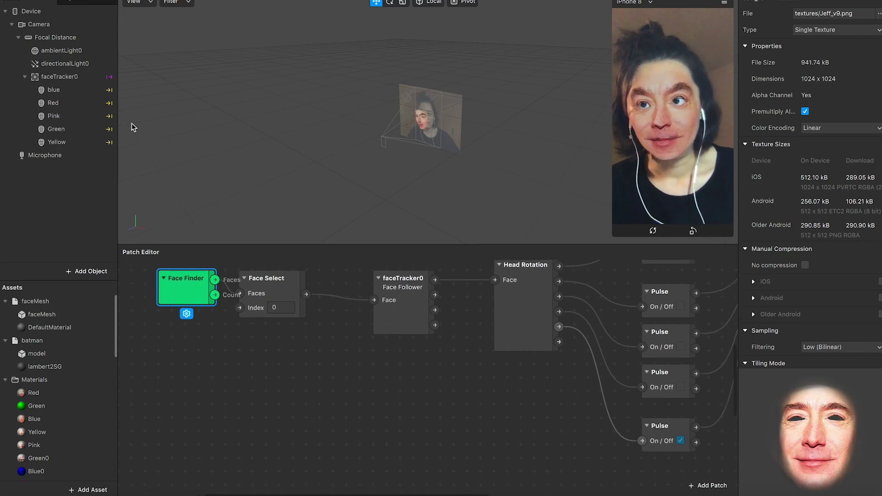
left_click(59, 79)
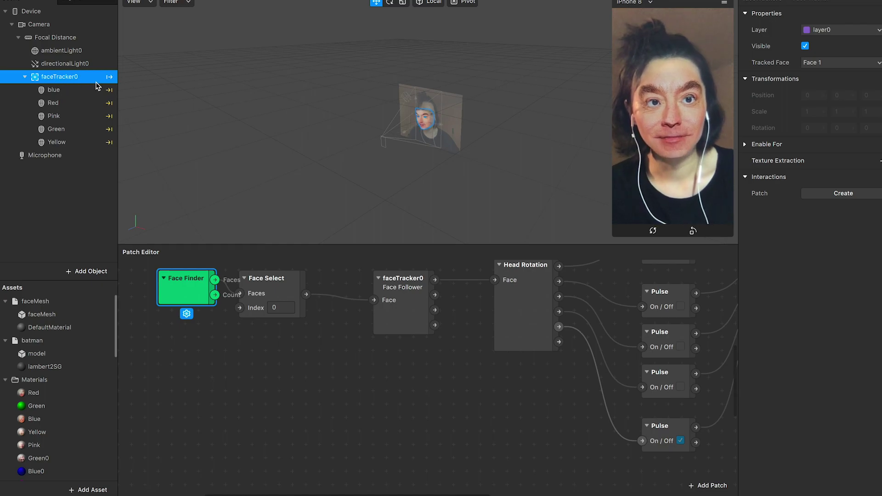
- Browse the Interactions list of face patches without adding one
left_click(855, 196)
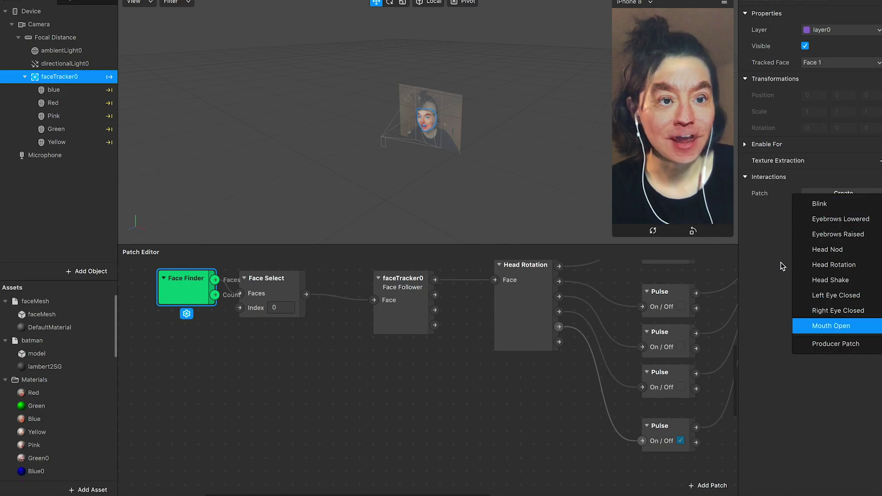
left_click(302, 423)
scroll(221, 346, "up", 2)
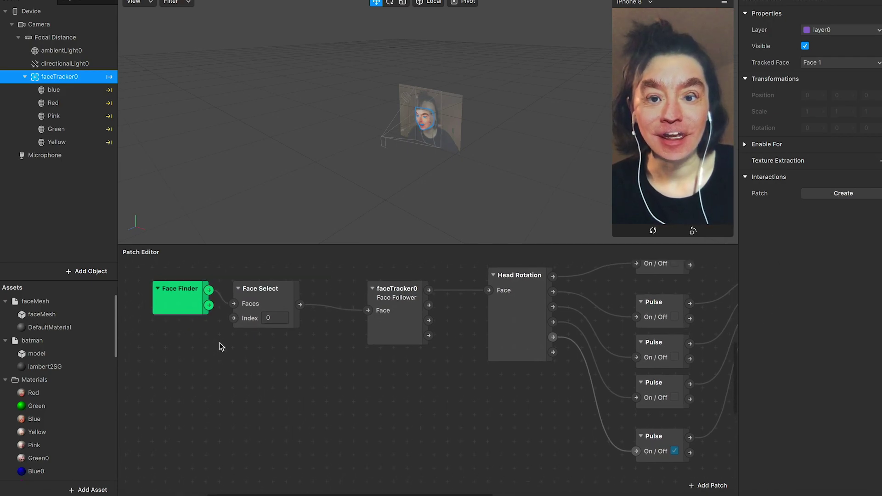
- Nudge Face Select, check the tracker's Tracked Face setting, and pan to the Option Switch
left_click(272, 293)
left_click_drag(272, 293, 277, 293)
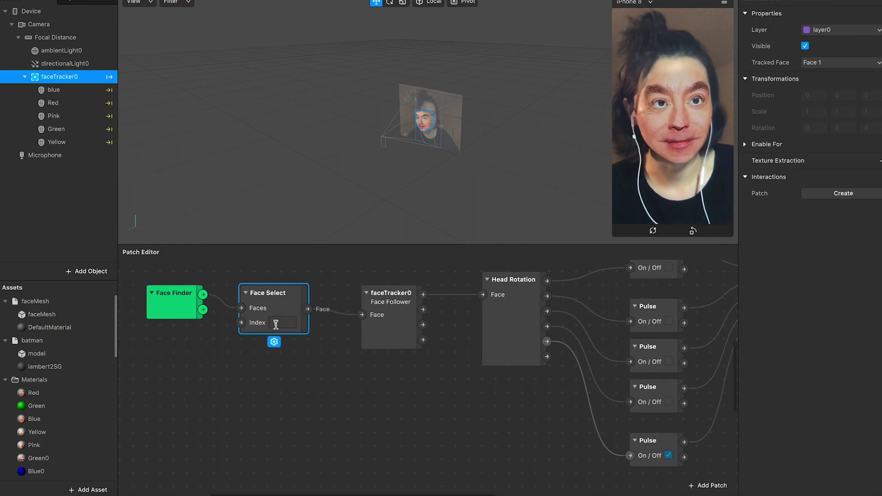
left_click(848, 65)
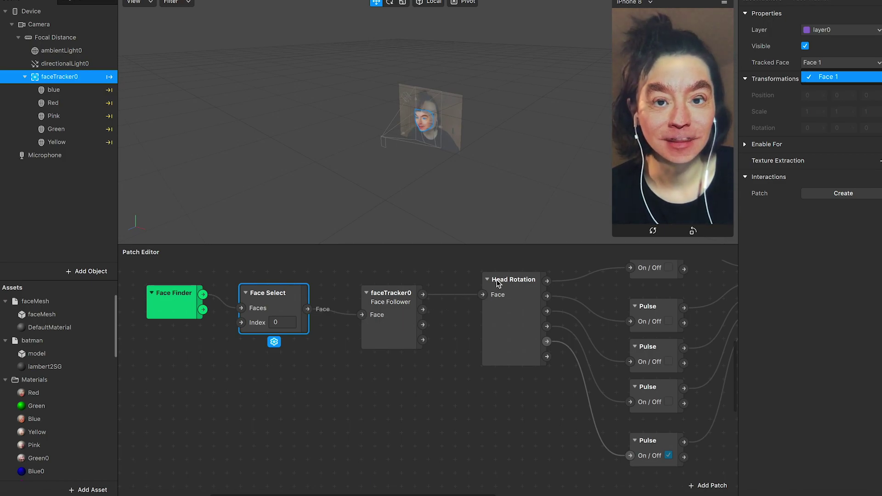
scroll(497, 294, "right", 5)
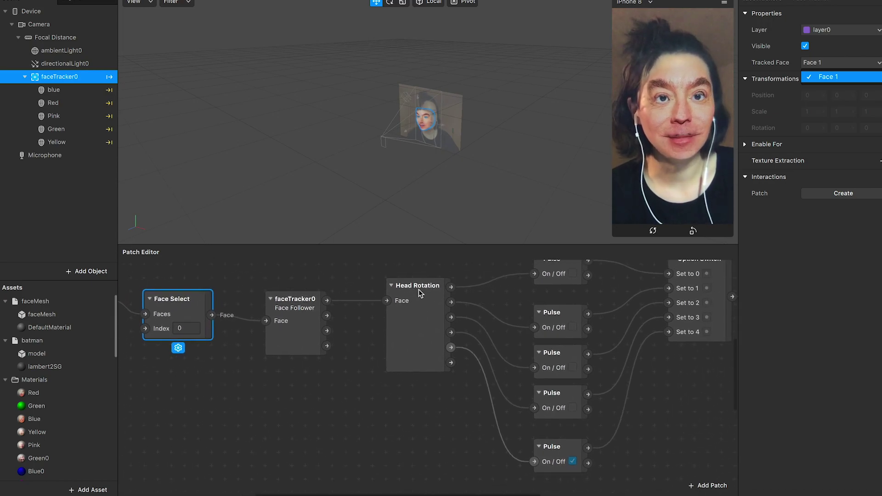
- Reveal Head Rotation's output labels, Turned Left through Leaned Back, feeding the Pulses
left_click(420, 287)
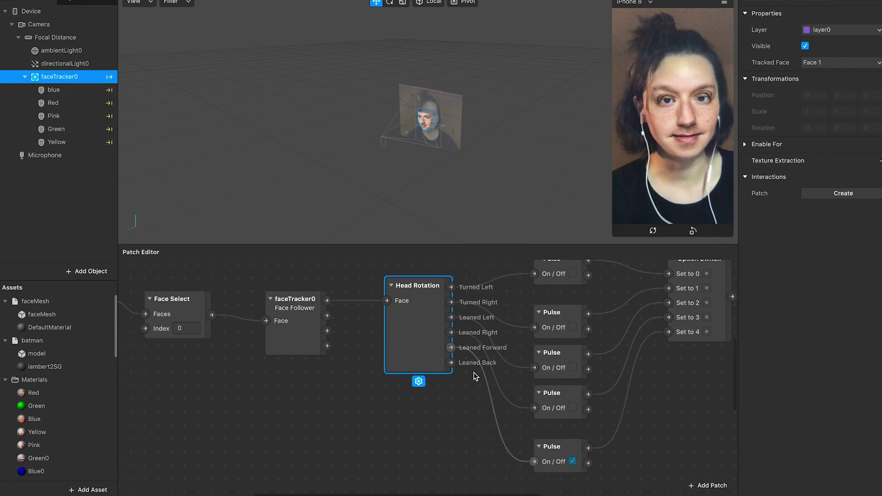
scroll(500, 398, "up", 3)
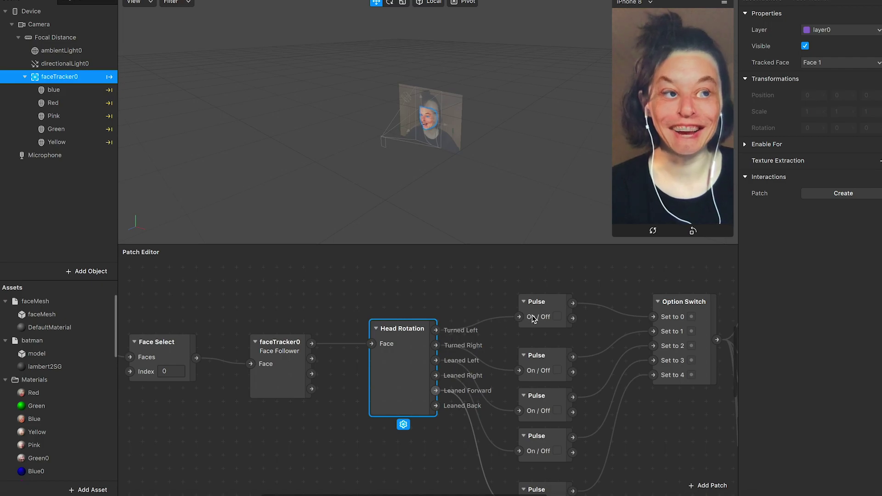
- Pan the graph right to the Equals Exactly checks 0, 1, 2 and the blue, Red, Green visibility patches
scroll(532, 318, "right", 3)
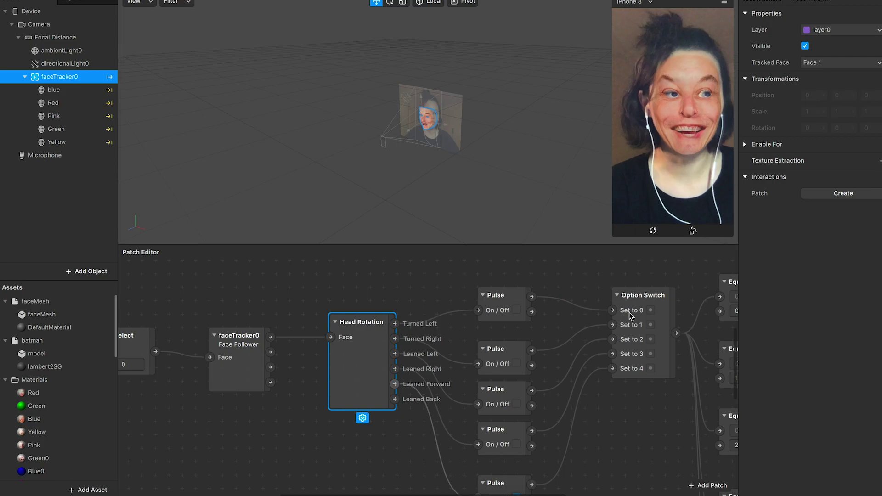
scroll(651, 316, "right", 4)
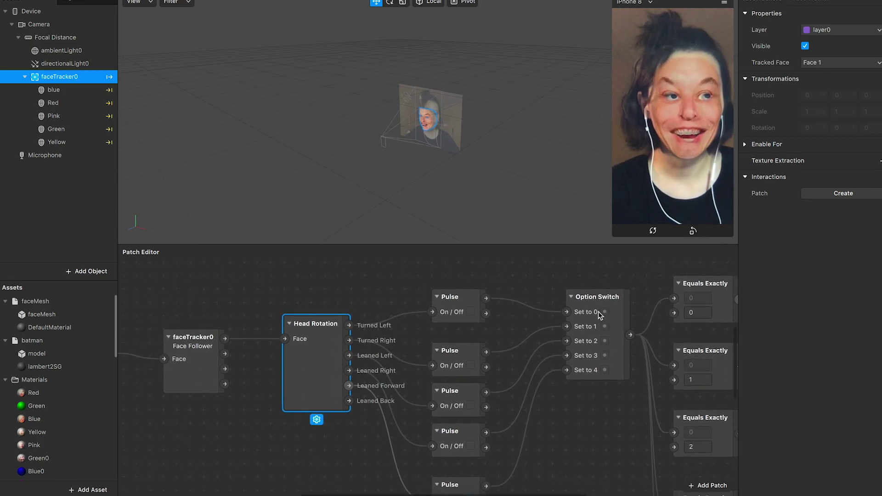
scroll(689, 289, "right", 4)
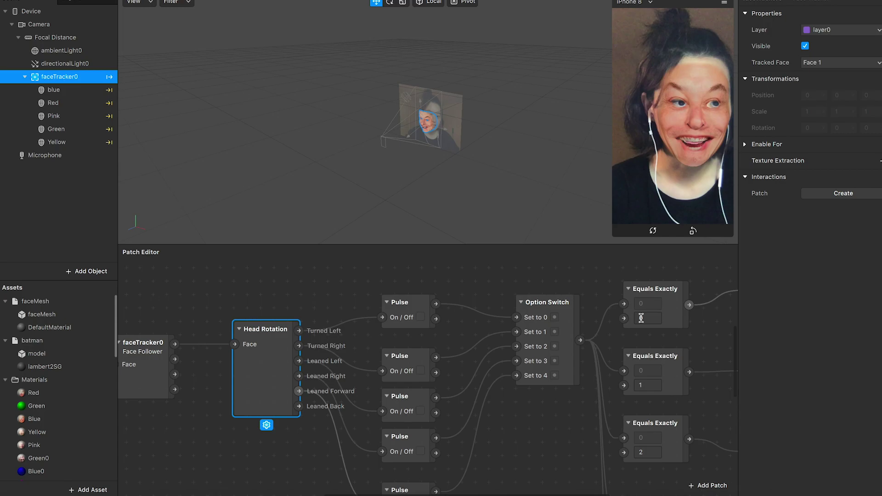
scroll(652, 315, "right", 4)
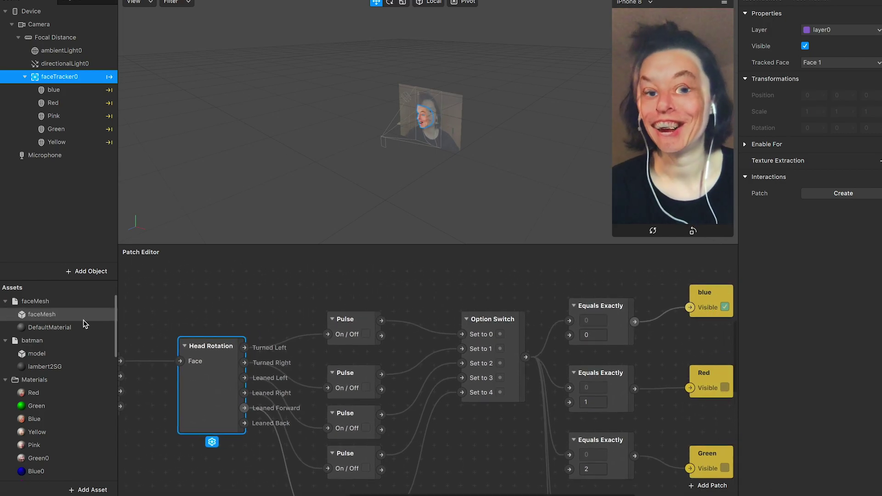
- Select the blue face mesh and view its Blue material's face texture at 72 opacity
left_click(59, 92)
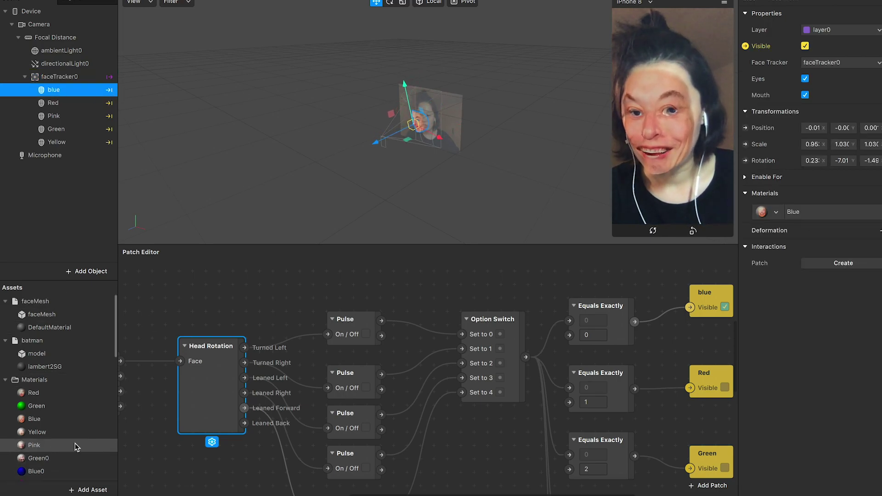
left_click(77, 425)
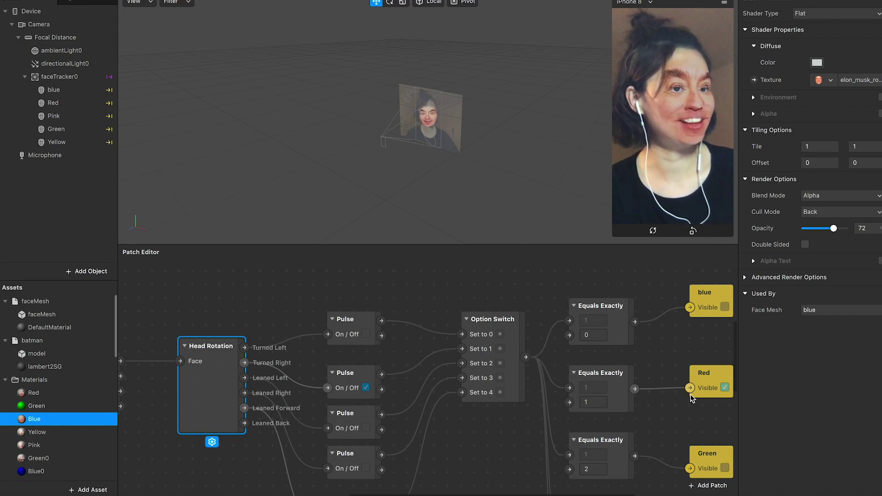
scroll(691, 398, "right", 2)
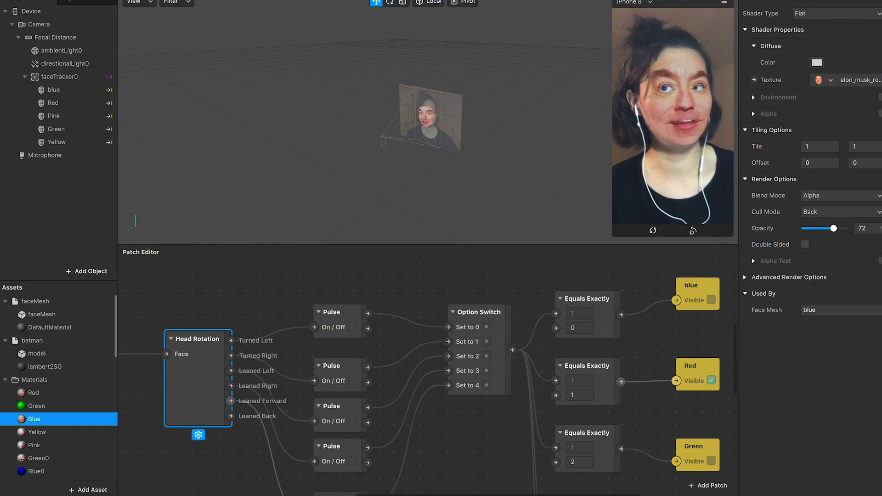
- Keep Red as the Red mesh's material and view its Jeff_v10 texture at 82 opacity
left_click(70, 104)
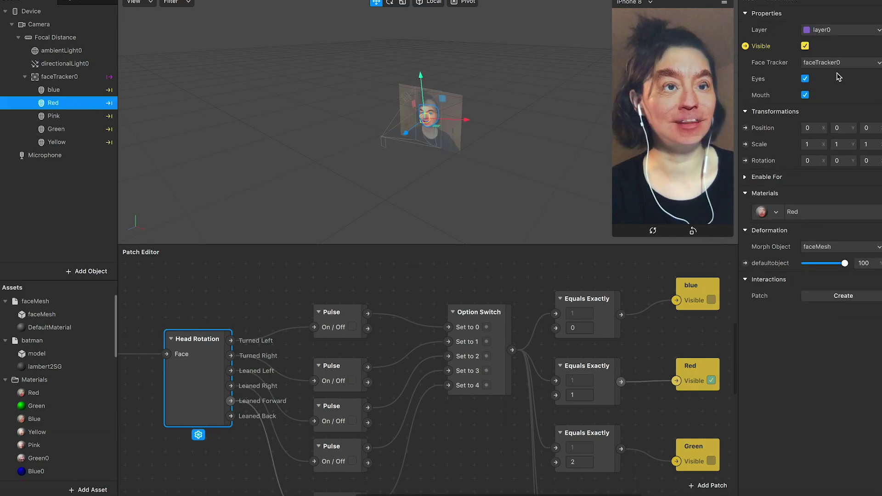
left_click(780, 213)
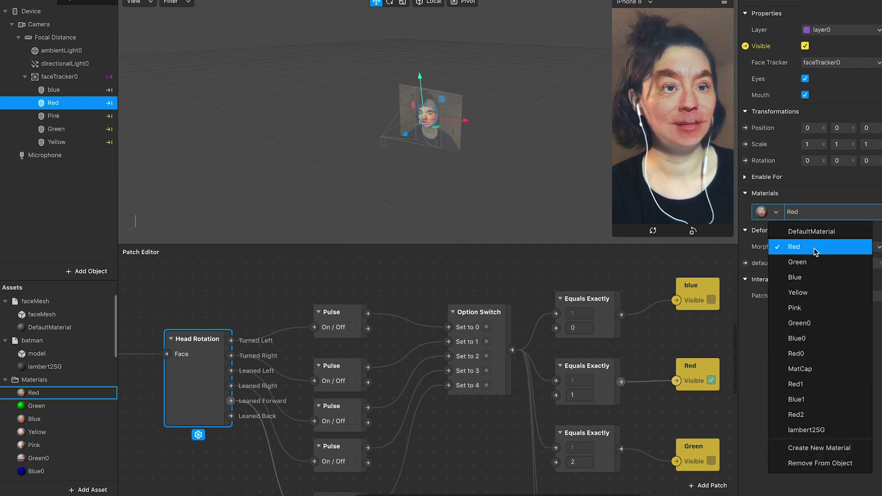
left_click(788, 247)
left_click(76, 393)
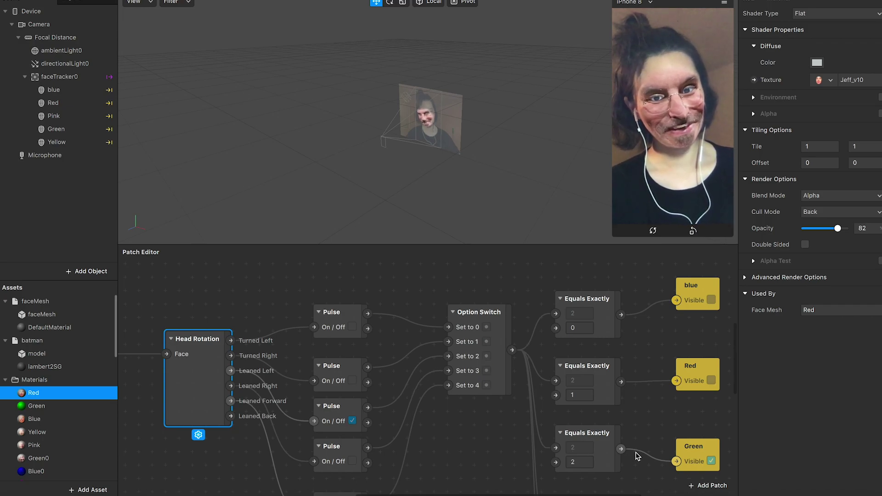
- Select the Green mesh, check its material Green0, and view Green0's jobs texture at 79 opacity
scroll(637, 456, "down", 3)
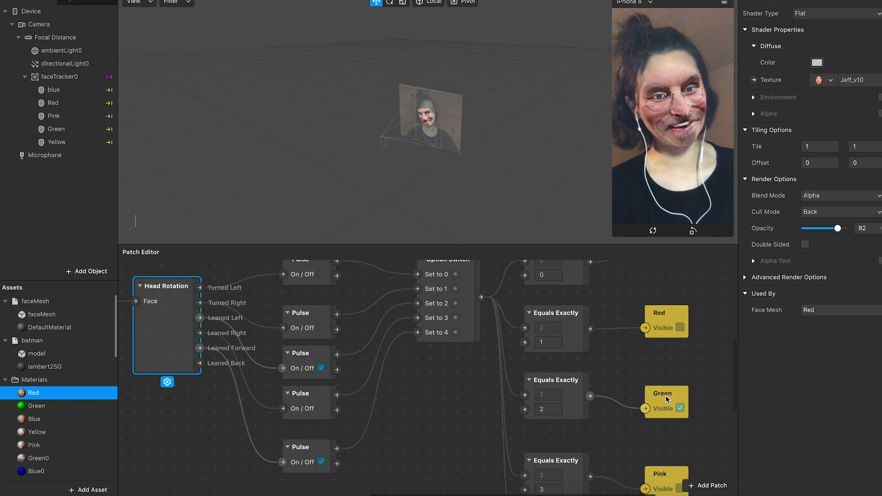
left_click(103, 130)
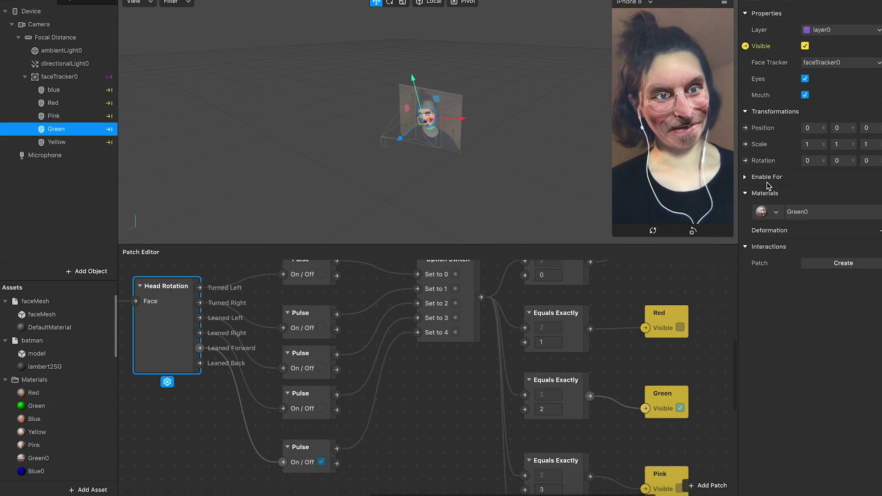
left_click(776, 213)
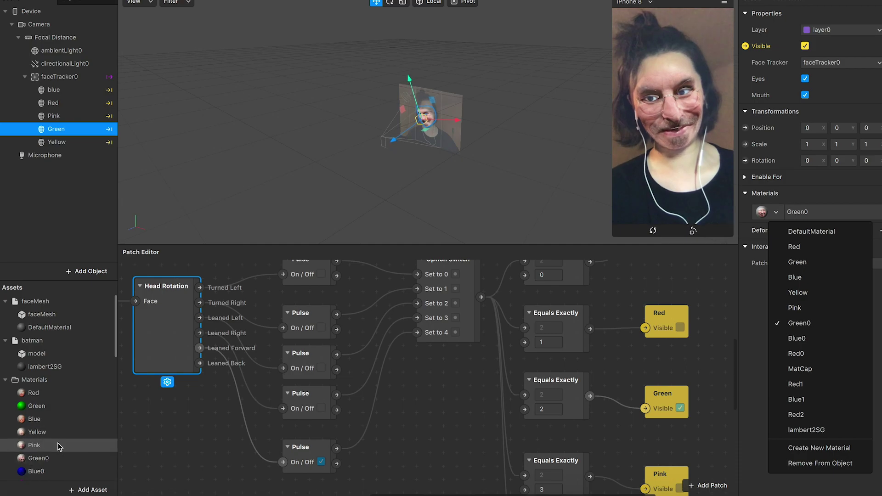
left_click(55, 458)
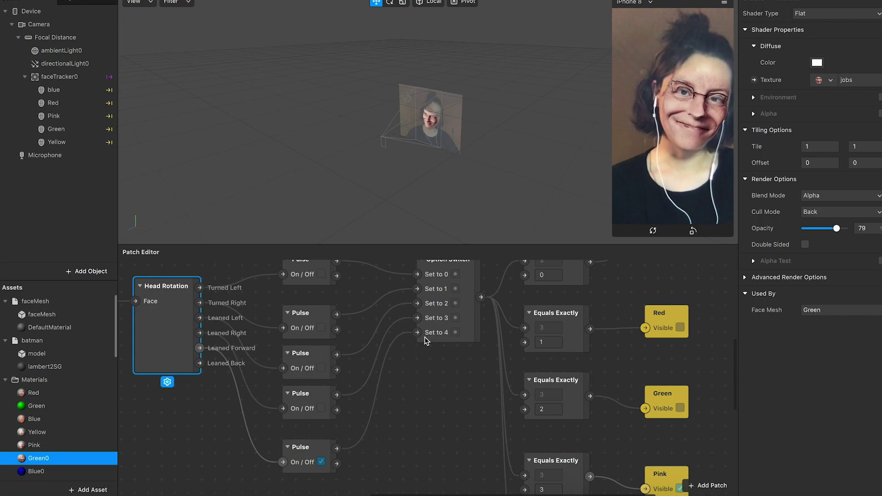
- Connect the bottom Pulse patch's output to the Option Switch's Set to 4 input
scroll(444, 339, "down", 3)
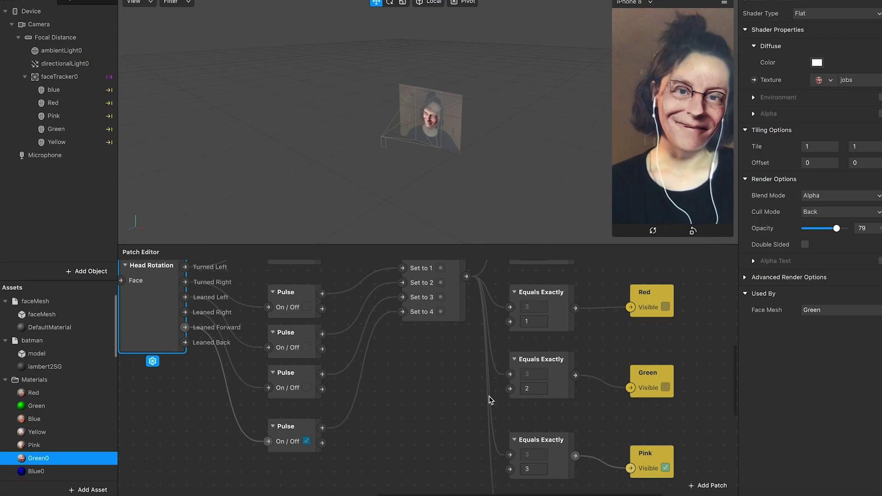
scroll(491, 445, "down", 5)
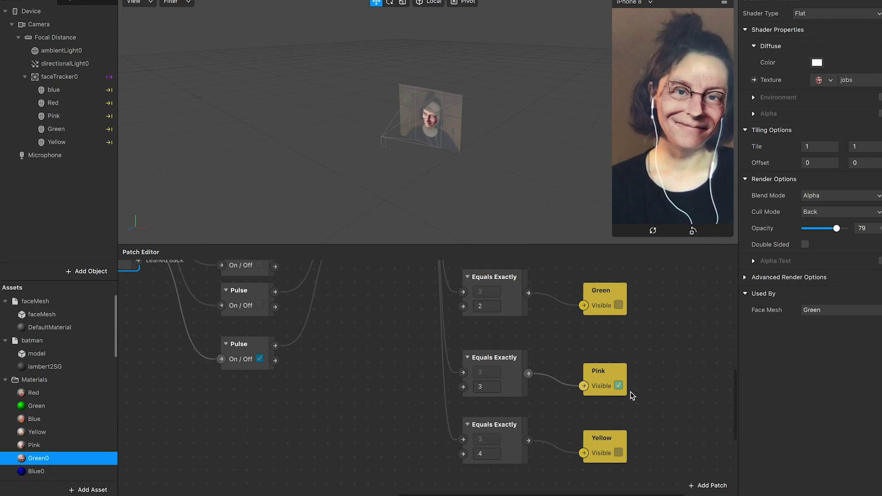
scroll(473, 388, "up", 4)
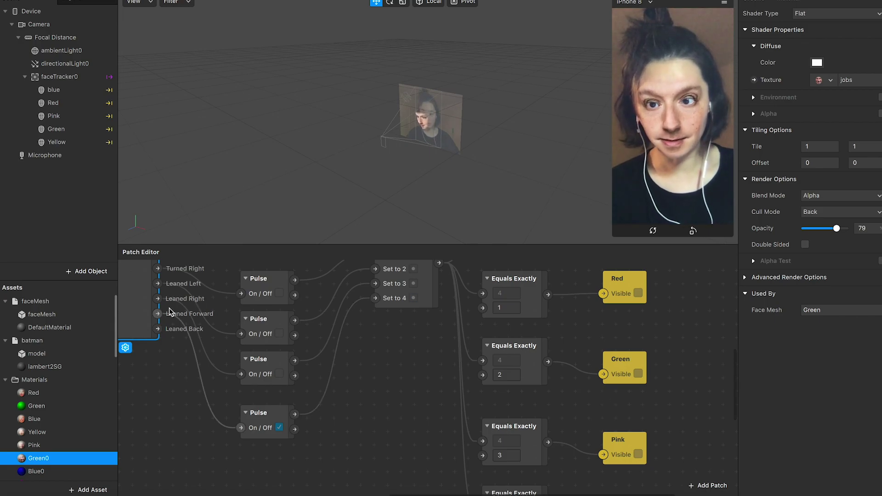
scroll(347, 356, "up", 2)
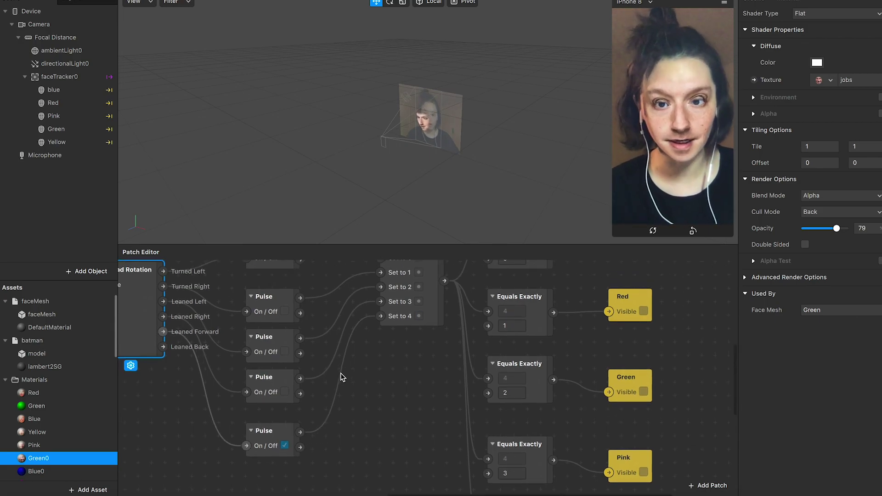
left_click_drag(310, 436, 307, 433)
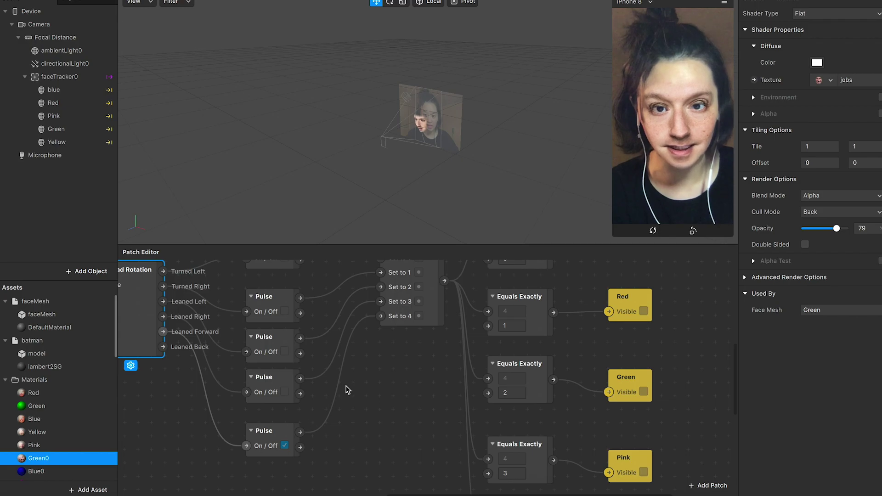
scroll(413, 315, "down", 1)
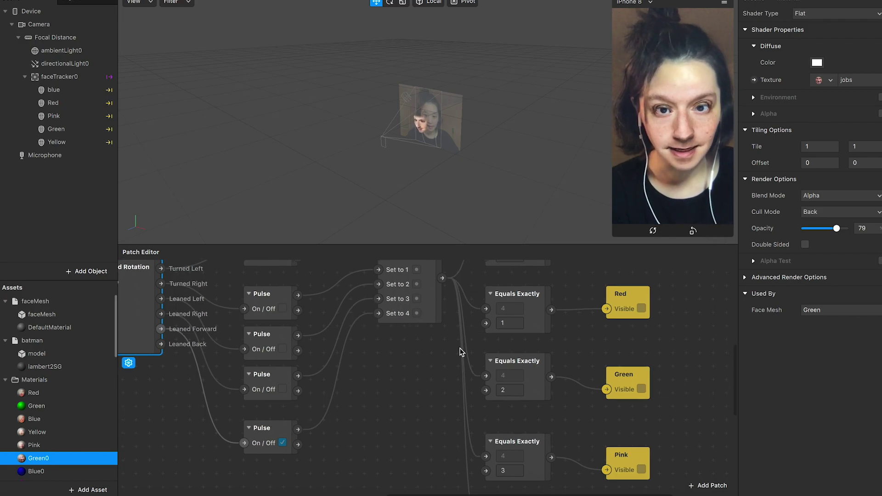
scroll(458, 353, "down", 3)
scroll(427, 400, "up", 3)
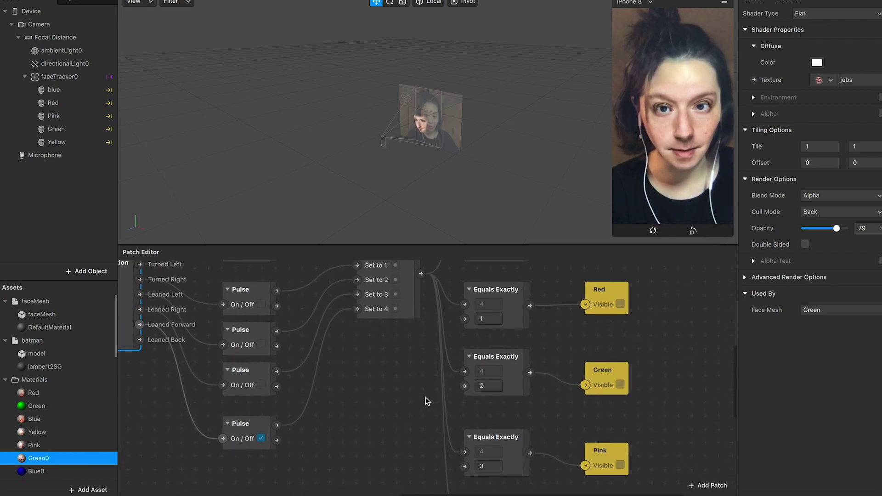
scroll(423, 399, "up", 2)
scroll(418, 413, "down", 5)
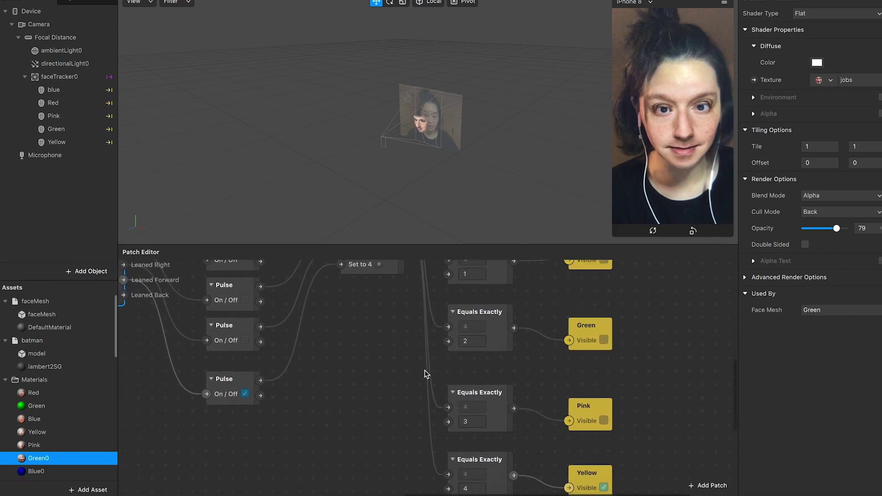
- Texture the Yellow mesh's Yellow material with Mark-6 at 83 opacity
left_click(67, 144)
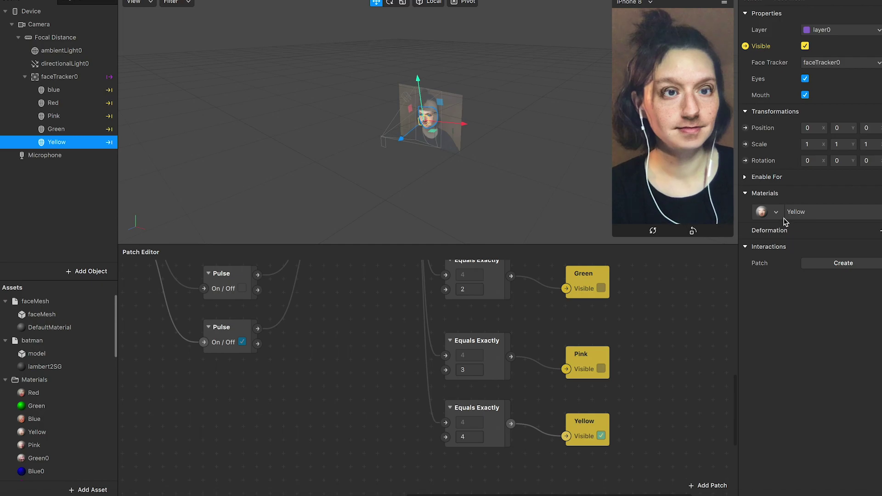
left_click(71, 434)
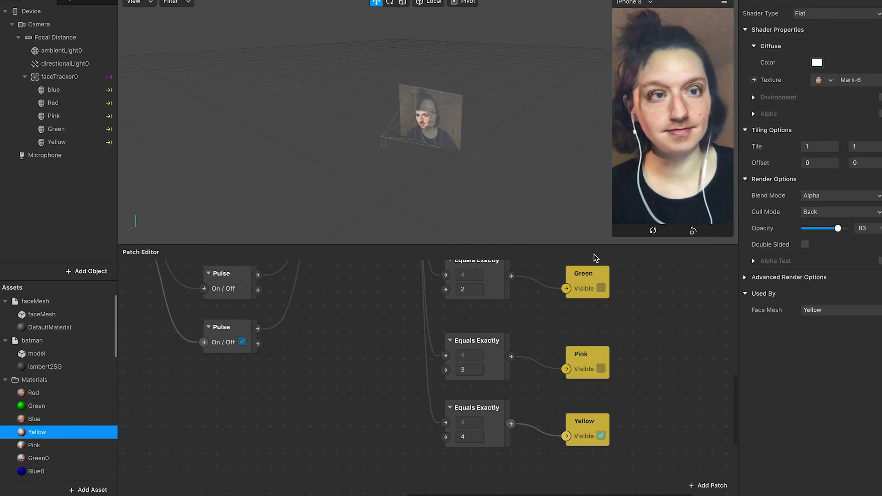
left_click(857, 80)
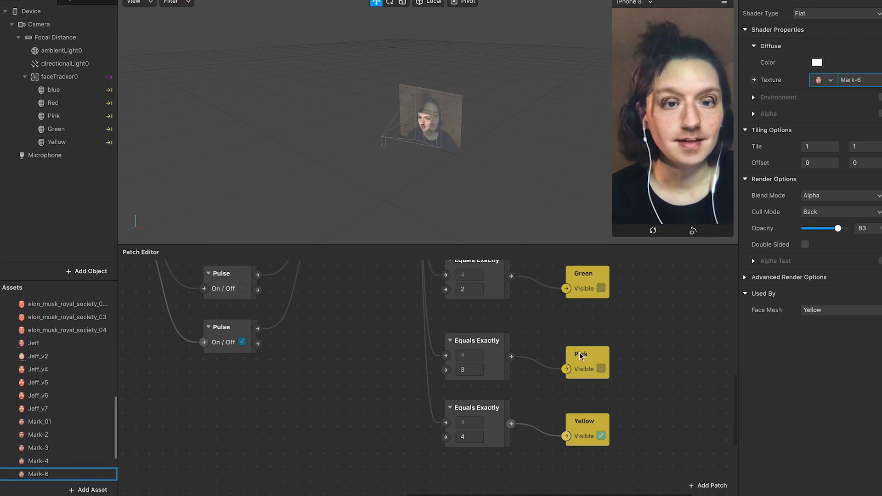
scroll(599, 360, "up", 4)
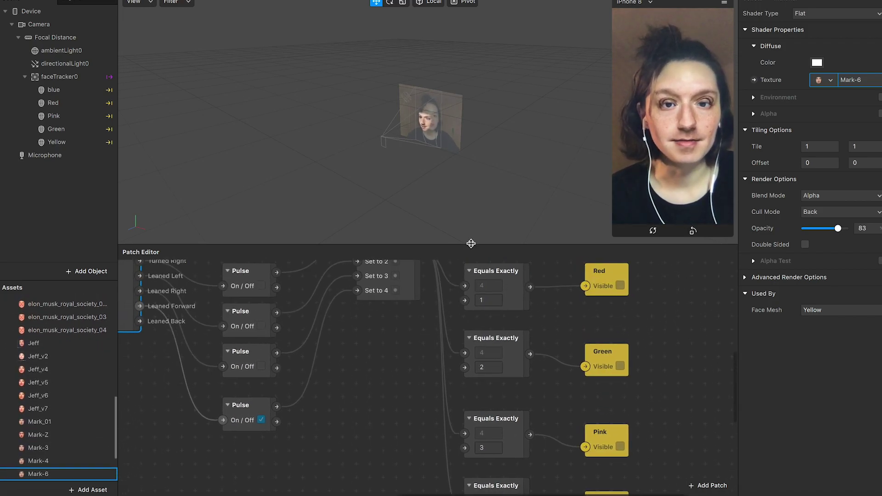
- Make the Patch Editor area taller by raising its divider
left_click_drag(471, 243, 493, 161)
scroll(393, 273, "left", 5)
scroll(392, 273, "up", 2)
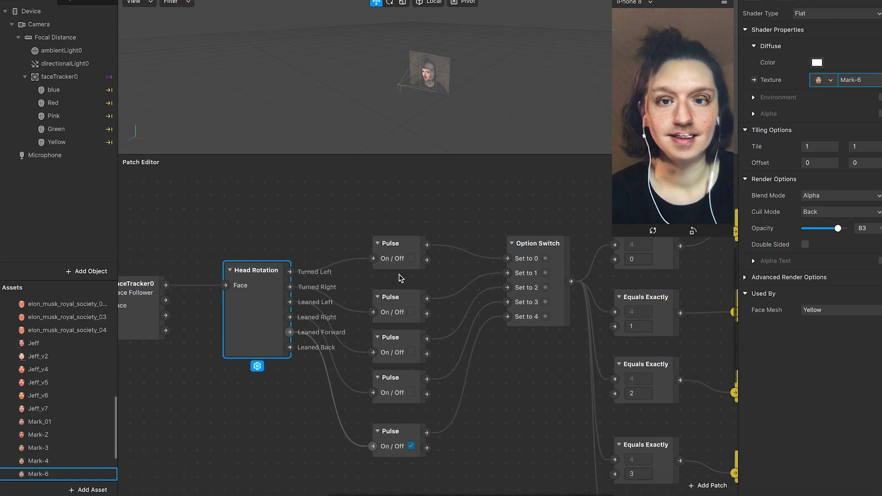
- Enlarge the simulator's face preview and deselect the Head Rotation patch
scroll(399, 277, "up", 1)
scroll(399, 277, "right", 1)
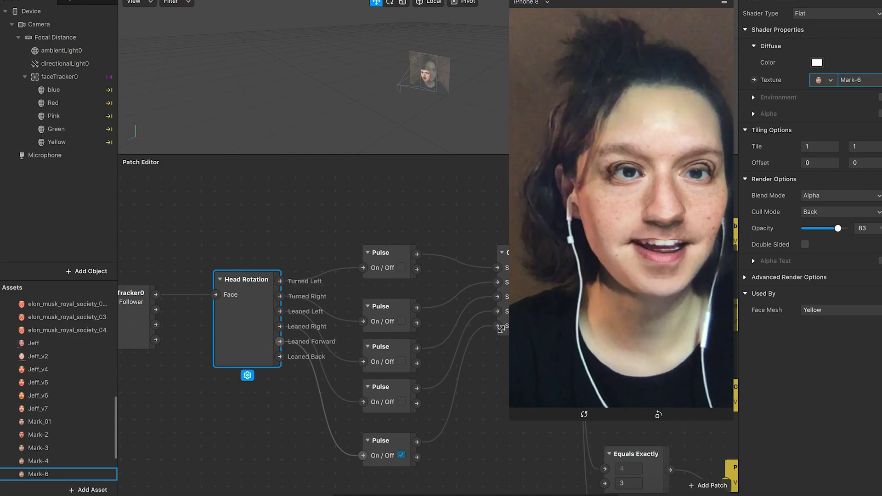
left_click_drag(636, 224, 457, 461)
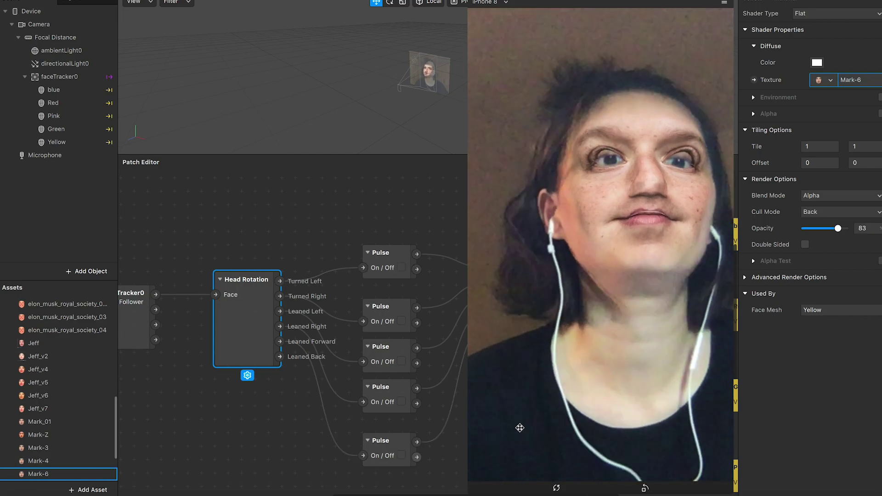
left_click(278, 445)
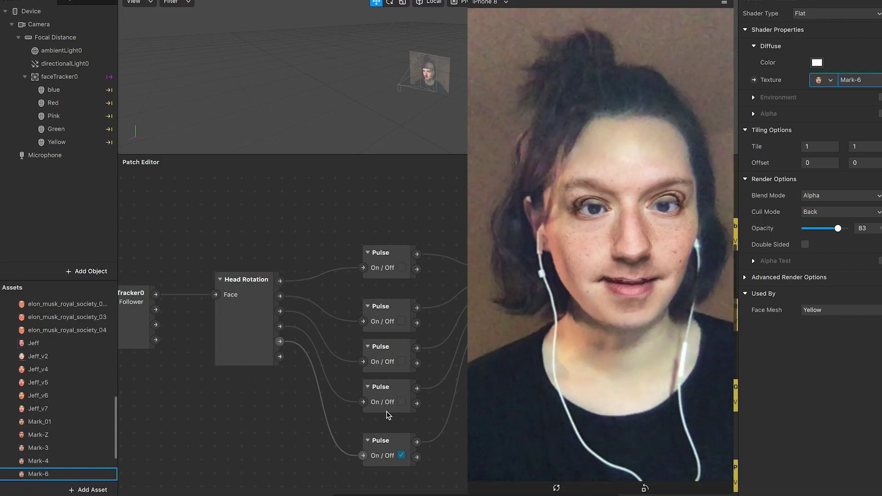